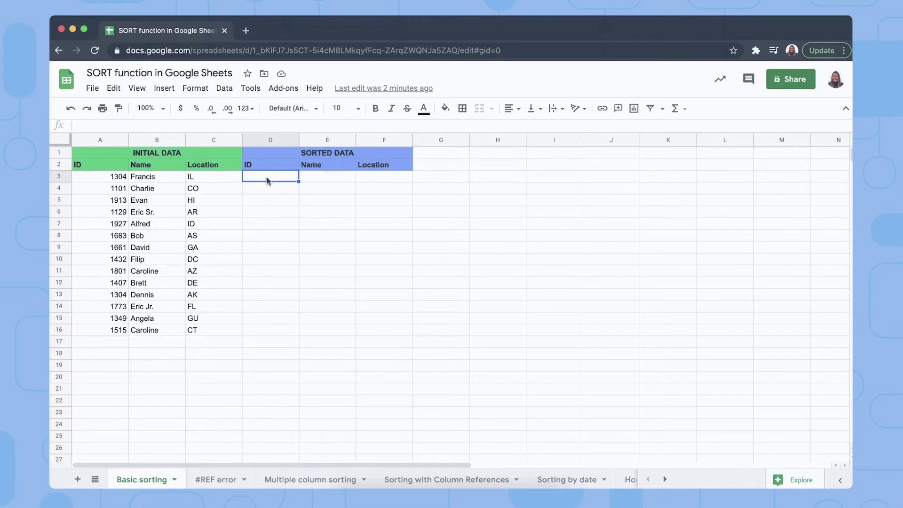
# Sort the initial data by the Name column ascending with =sort(A3:C16,2,true) in D3, and check the first and last sorted names.
pyautogui.write('sort(')
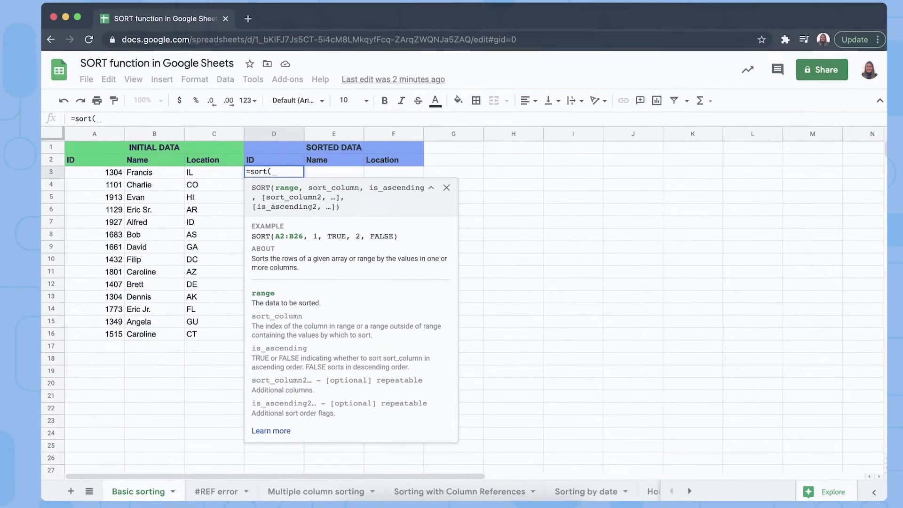
pyautogui.moveTo(61, 169); pyautogui.dragTo(230, 336)
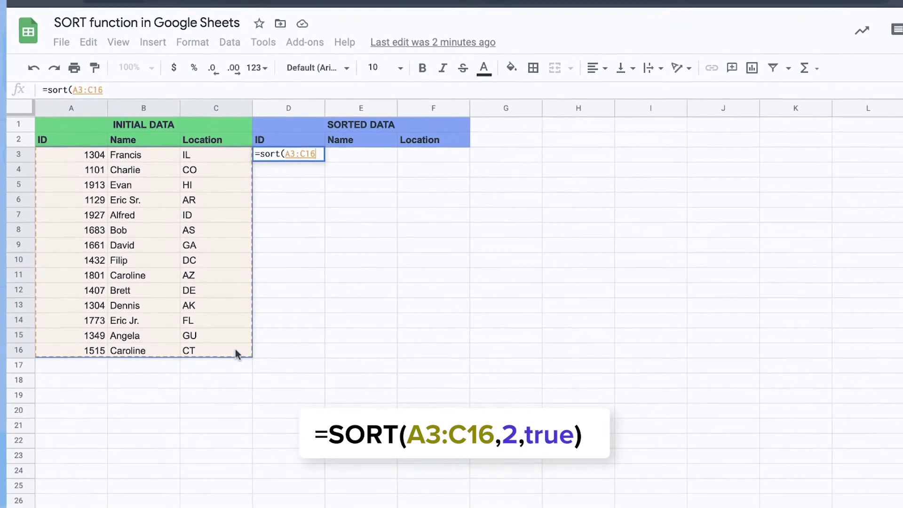
pyautogui.write(',')
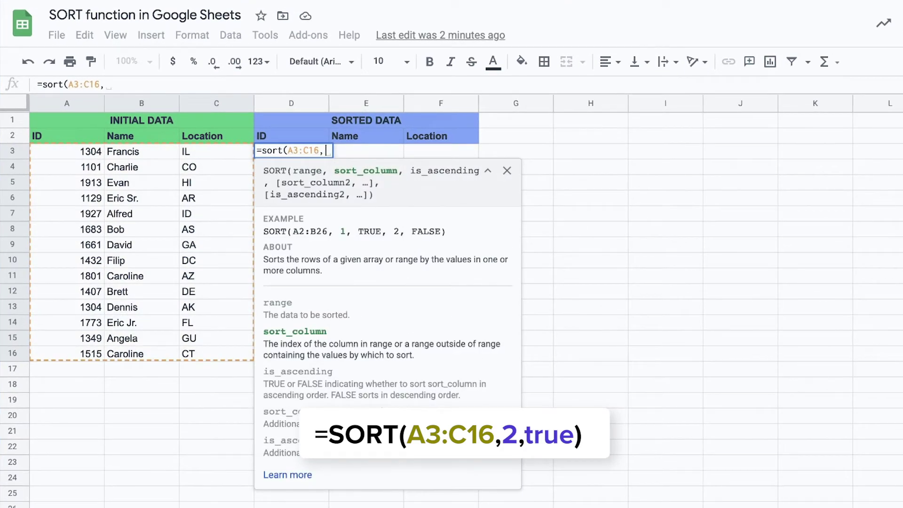
pyautogui.write('2')
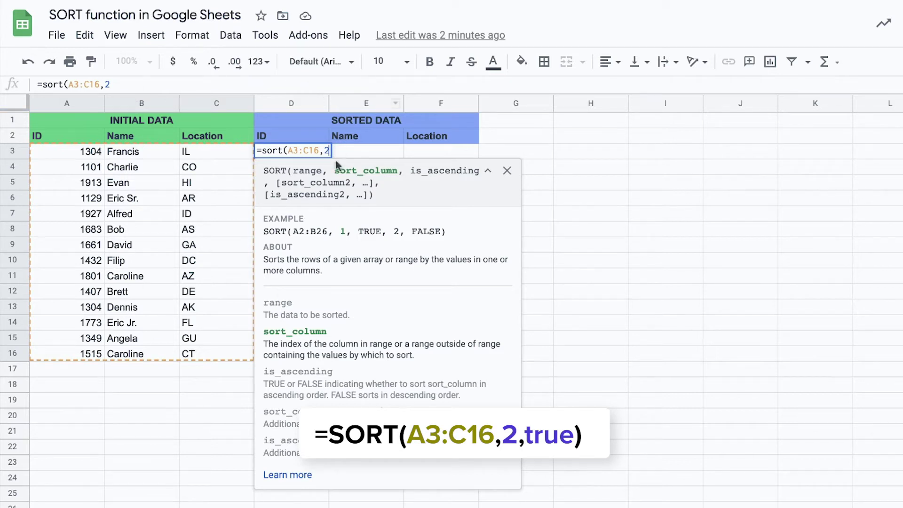
pyautogui.write(',')
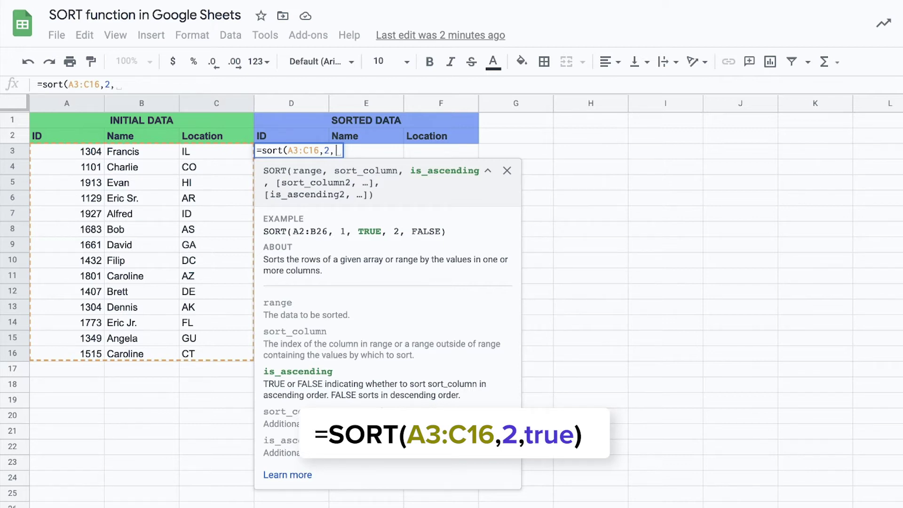
pyautogui.write('true')
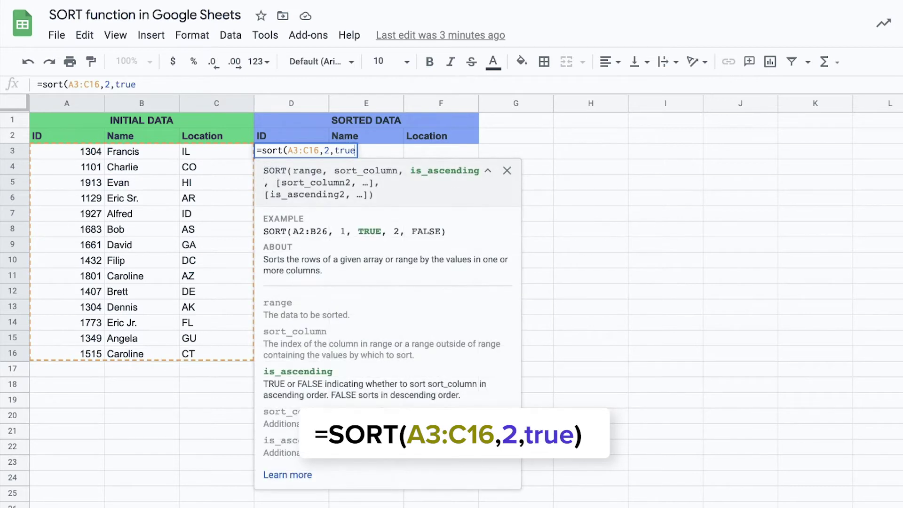
pyautogui.write(')')
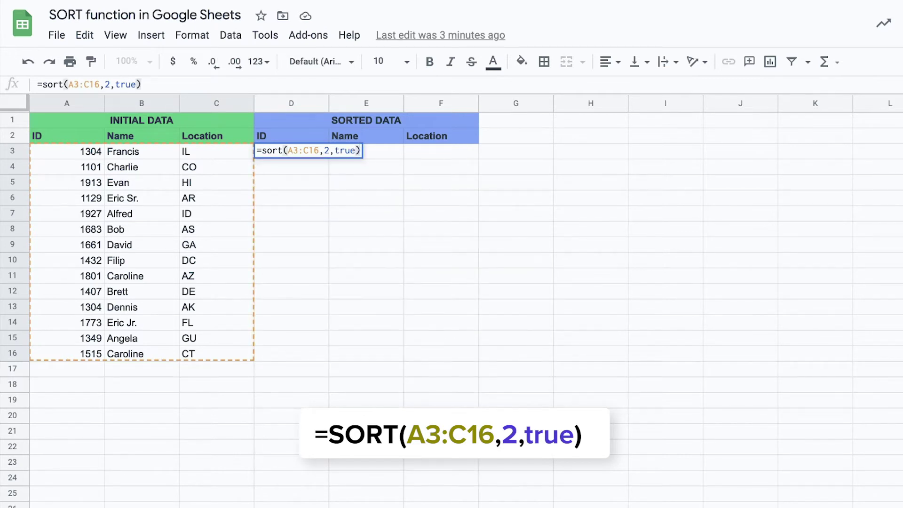
pyautogui.press('Return')
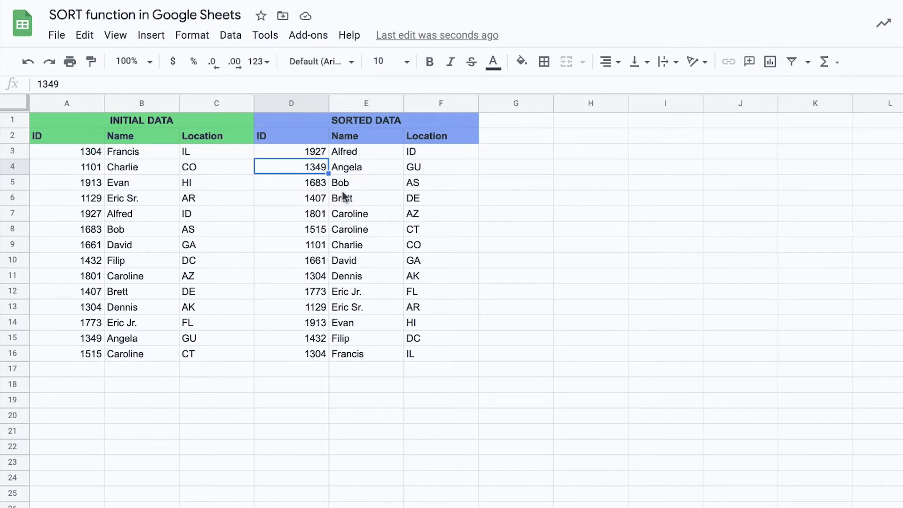
pyautogui.moveTo(350, 152); pyautogui.dragTo(359, 339)
pyautogui.click(359, 151)
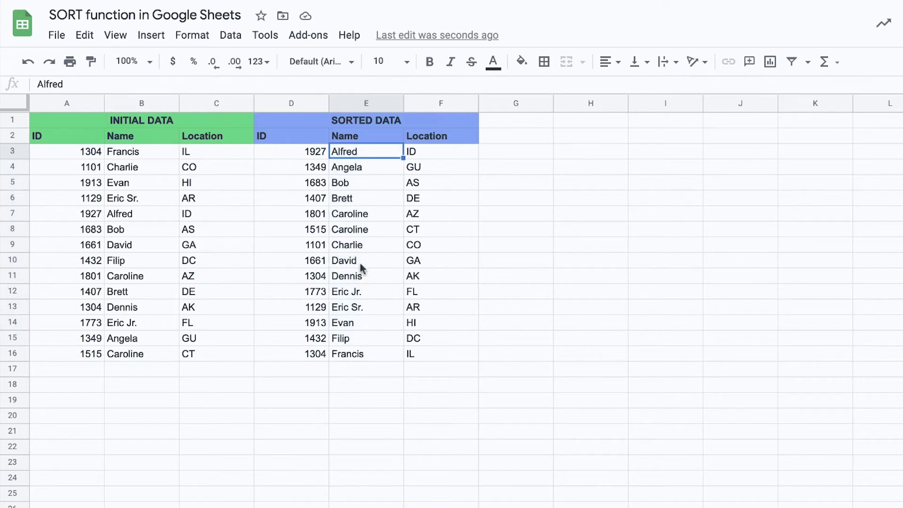
pyautogui.click(354, 356)
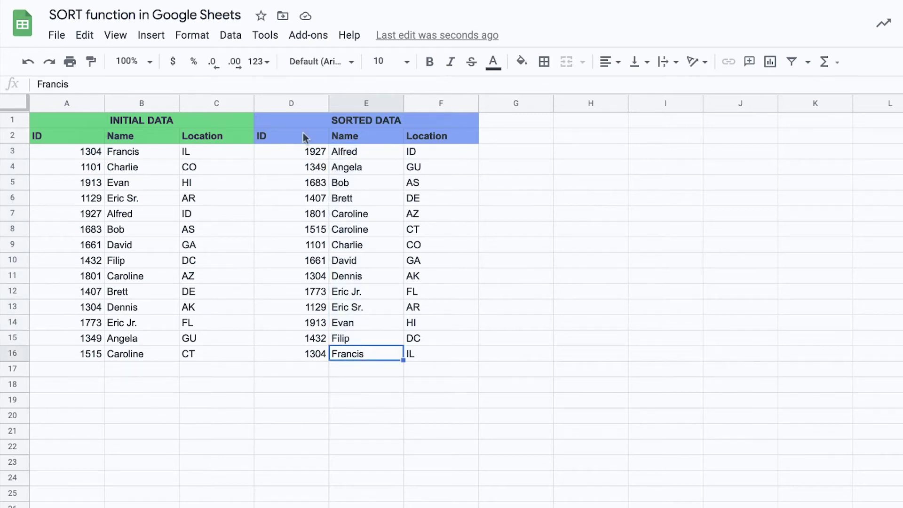
pyautogui.click(299, 153)
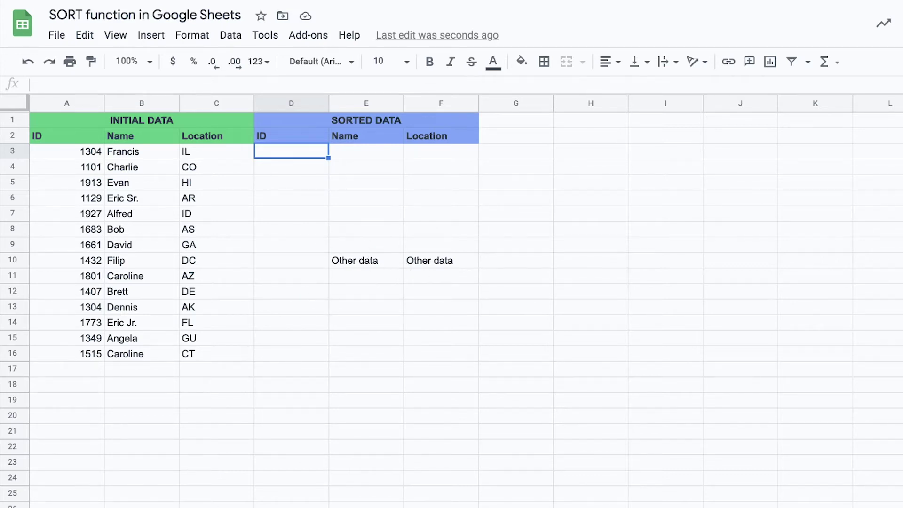
# Enter =sort(A3:C16,2,true) in D3 on the sheet with other data in E10:F10, and inspect the formula cell.
pyautogui.write('=sort(')
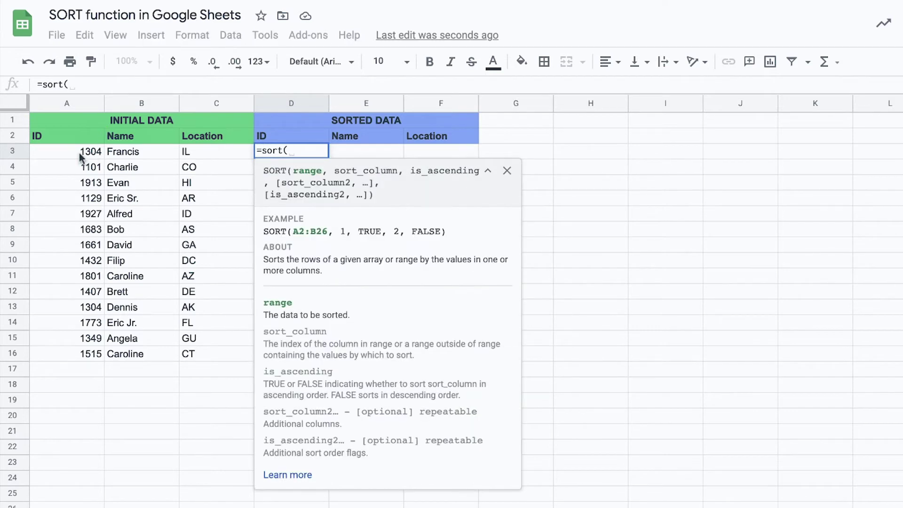
pyautogui.moveTo(80, 155); pyautogui.dragTo(251, 353)
pyautogui.write(',')
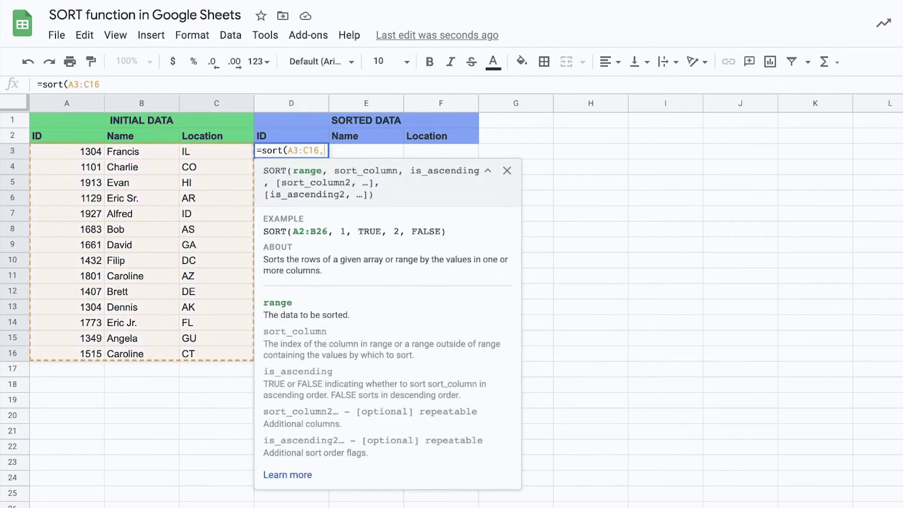
pyautogui.write('2,true')
pyautogui.press('Return')
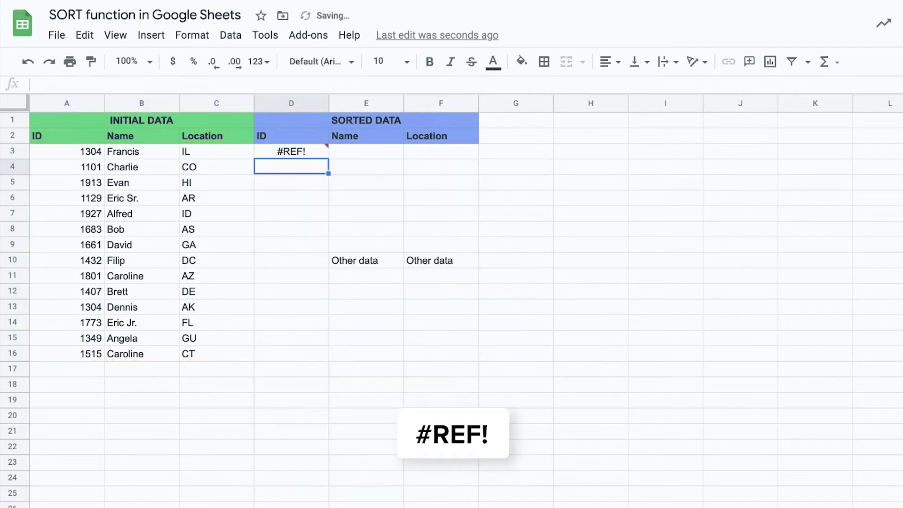
pyautogui.click(309, 153)
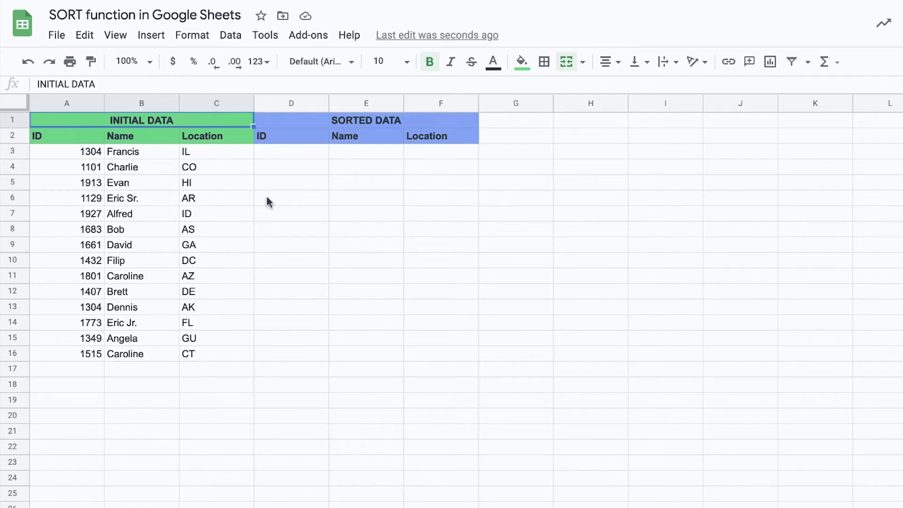
# Sort by Name and ID, both ascending, with =sort(A3:C16,2,true,1,true) in D3, and compare the duplicate-name rows D7:F8.
pyautogui.click(282, 153)
pyautogui.write('=sort(')
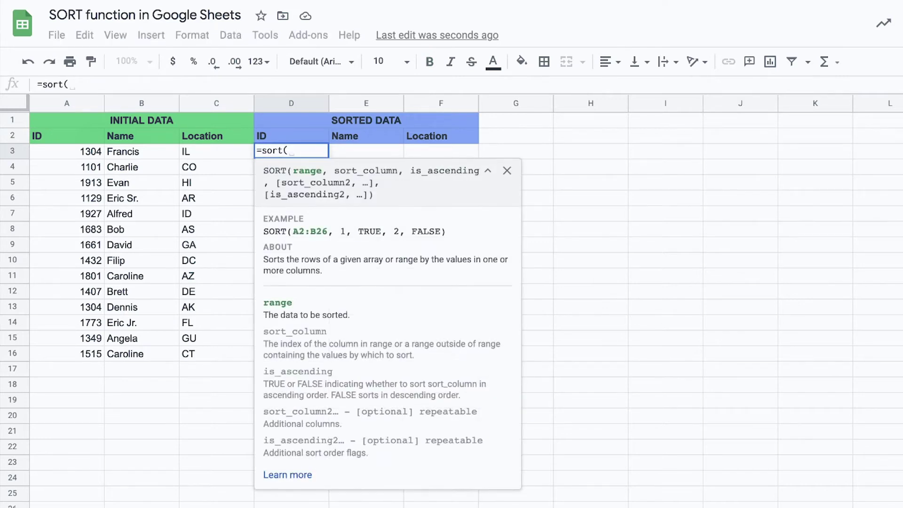
pyautogui.moveTo(57, 151); pyautogui.dragTo(208, 360)
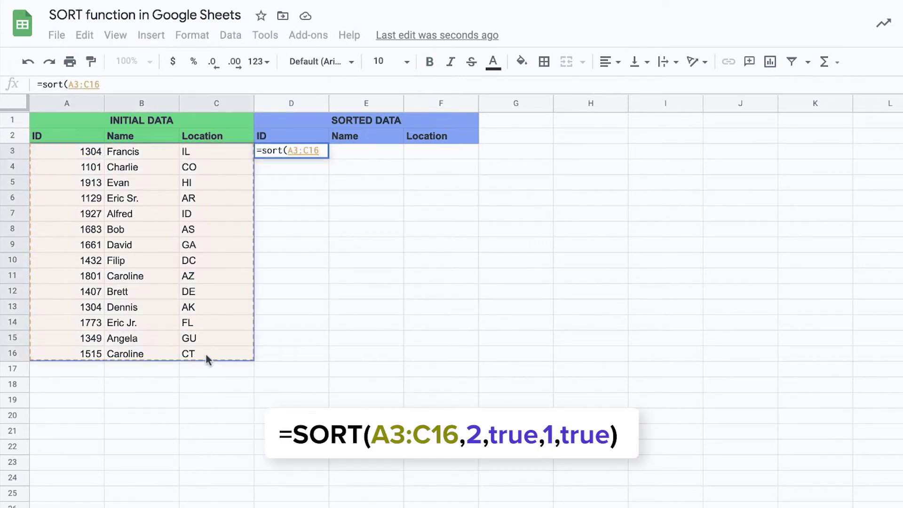
pyautogui.write(',')
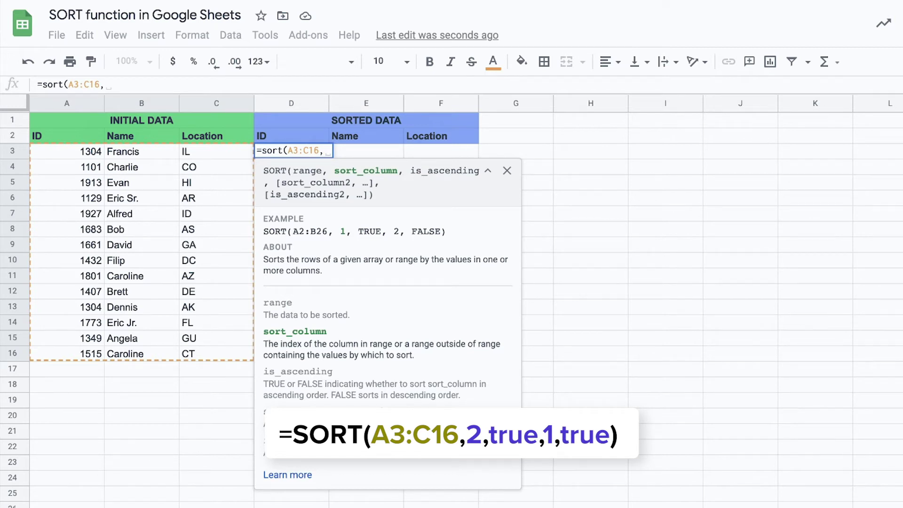
pyautogui.write('2')
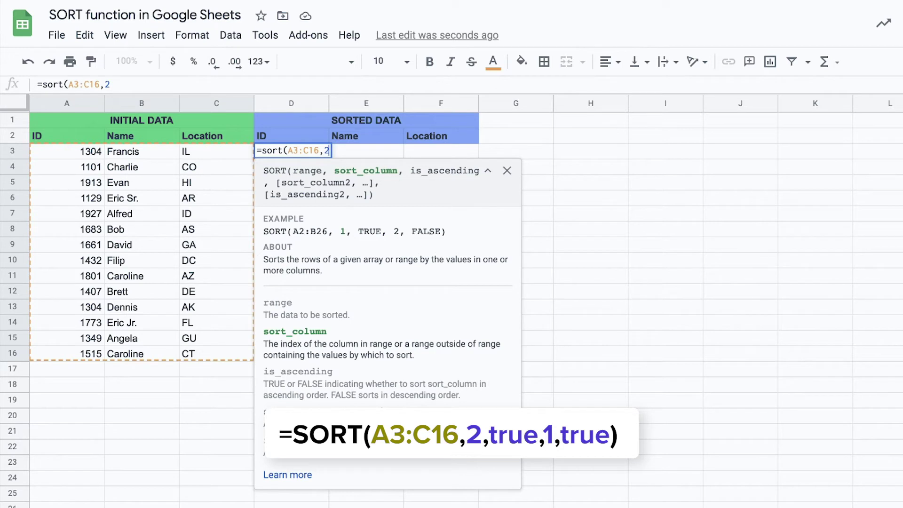
pyautogui.write(',true')
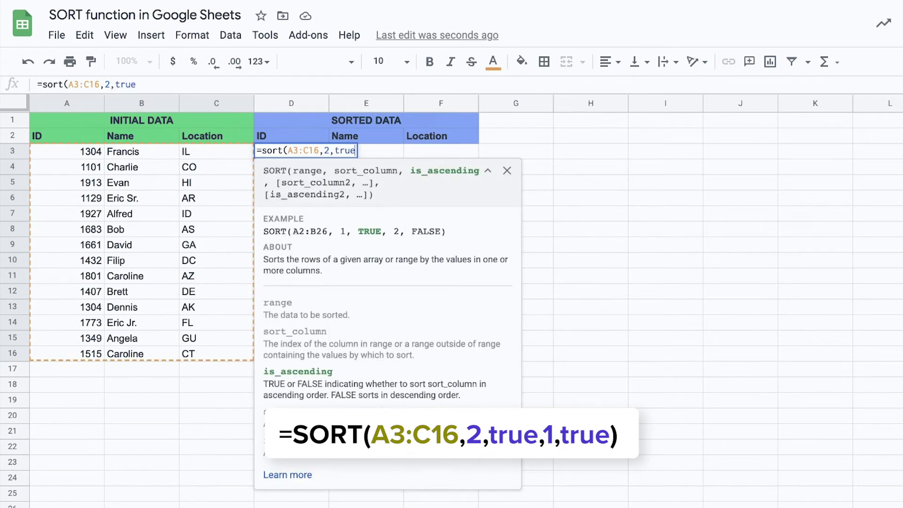
pyautogui.write(',')
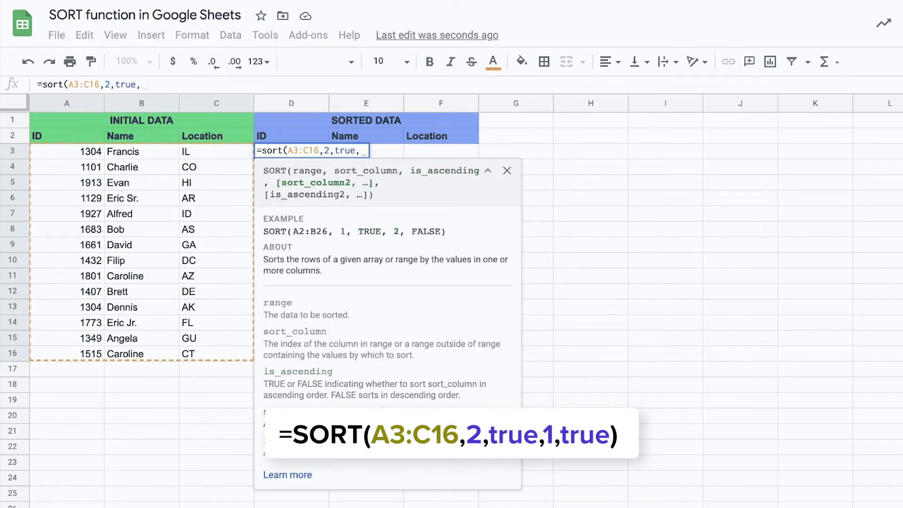
pyautogui.write('1')
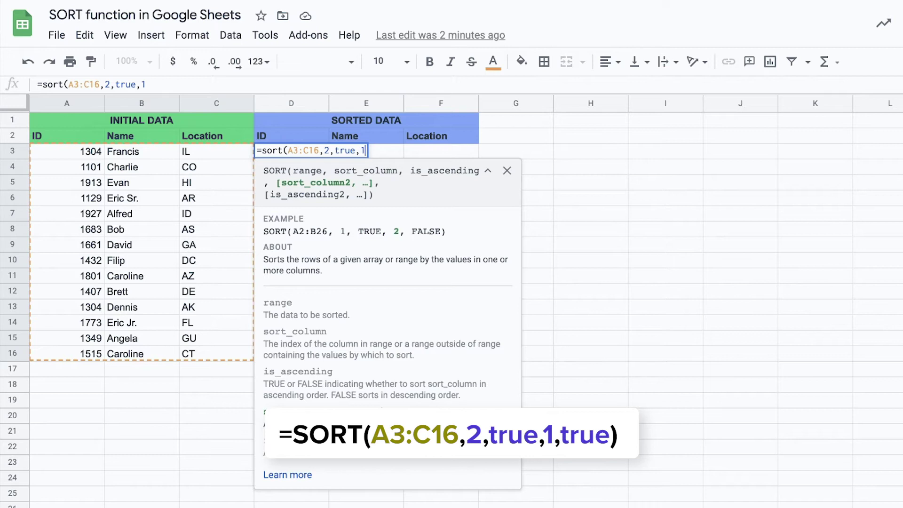
pyautogui.write(',true)')
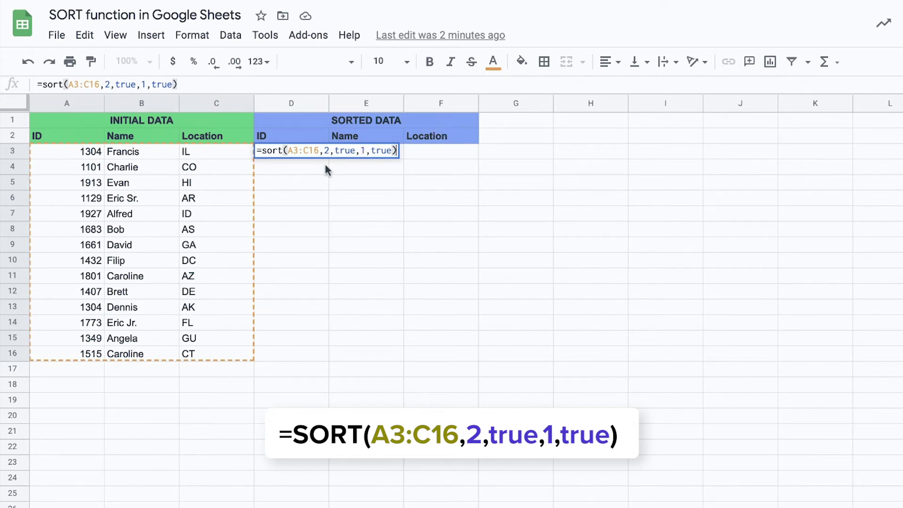
pyautogui.press('Return')
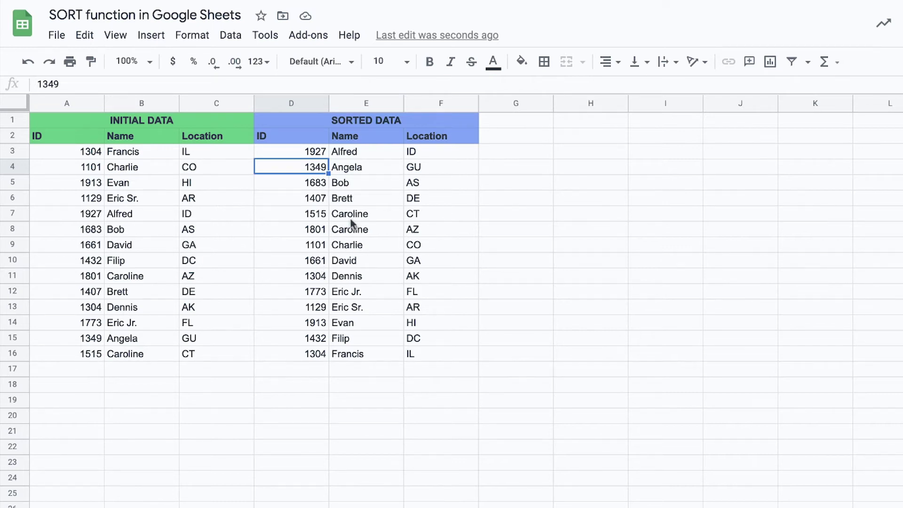
pyautogui.moveTo(287, 215); pyautogui.dragTo(410, 232)
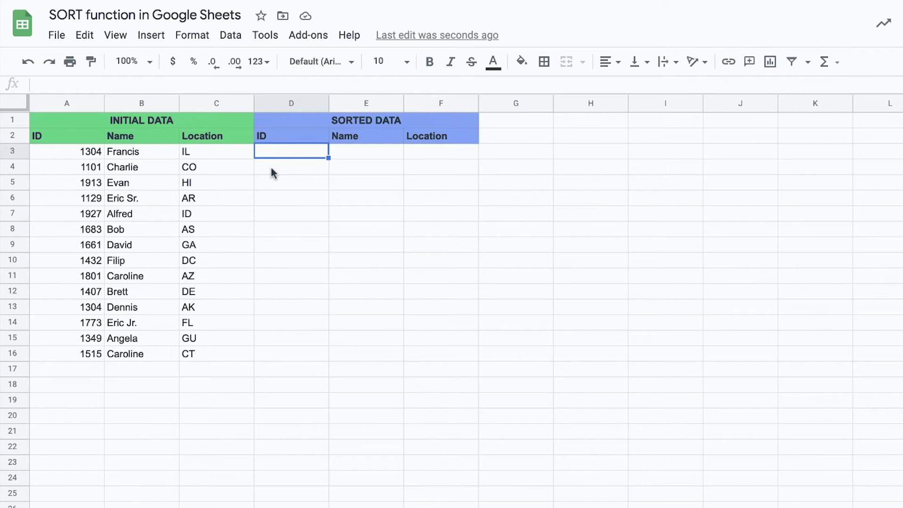
# Sort by Name descending and ID ascending using range references with =sort(A3:C16,B3:B16,false,A3:A16,true) in D3, and check the sorted names.
pyautogui.write('=sort(')
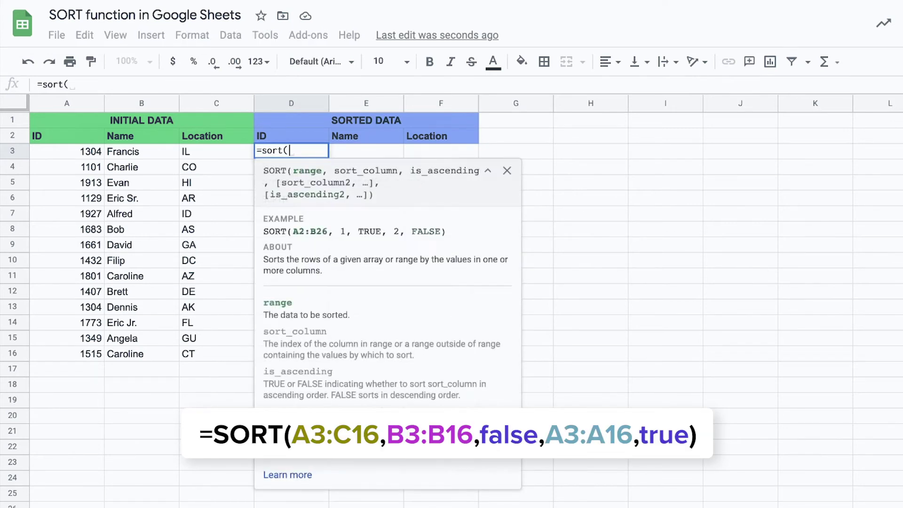
pyautogui.moveTo(59, 159); pyautogui.dragTo(190, 354)
pyautogui.write(',')
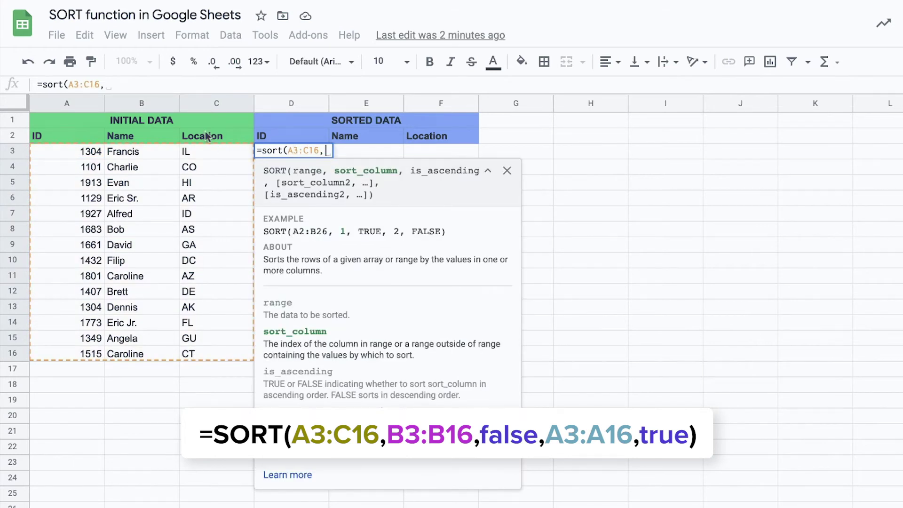
pyautogui.moveTo(143, 154); pyautogui.dragTo(139, 358)
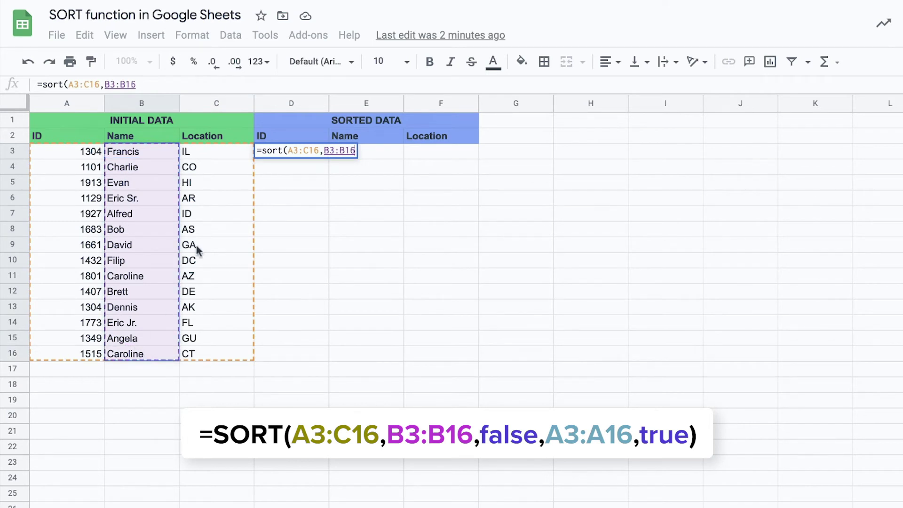
pyautogui.write(',false')
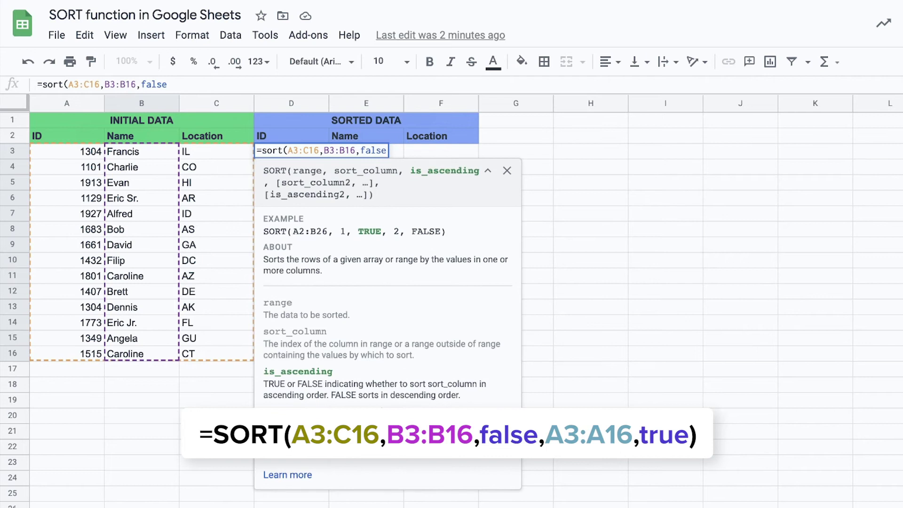
pyautogui.write(',')
pyautogui.moveTo(87, 152); pyautogui.dragTo(81, 359)
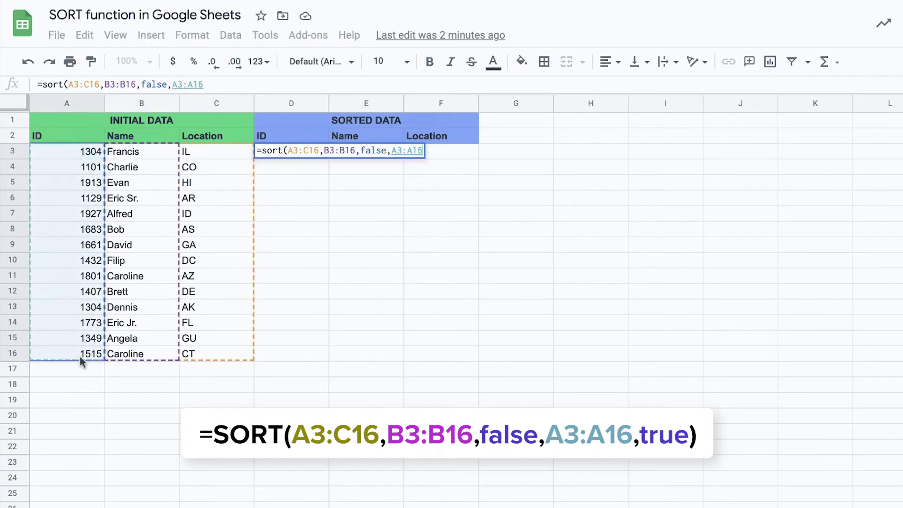
pyautogui.write(',true')
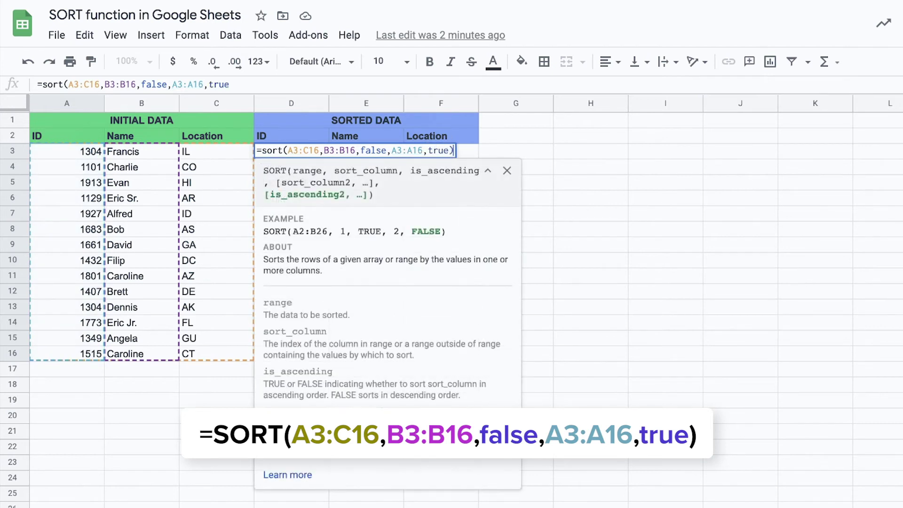
pyautogui.write(')')
pyautogui.press('Return')
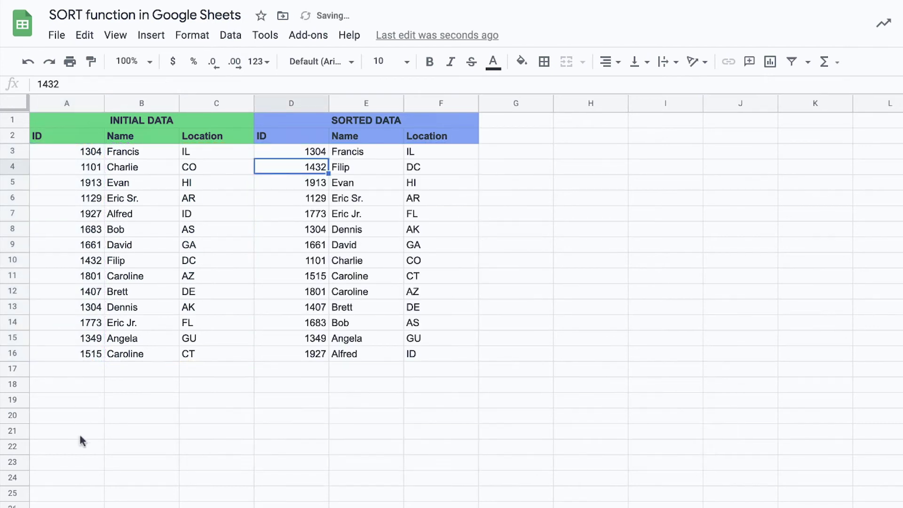
pyautogui.click(361, 154)
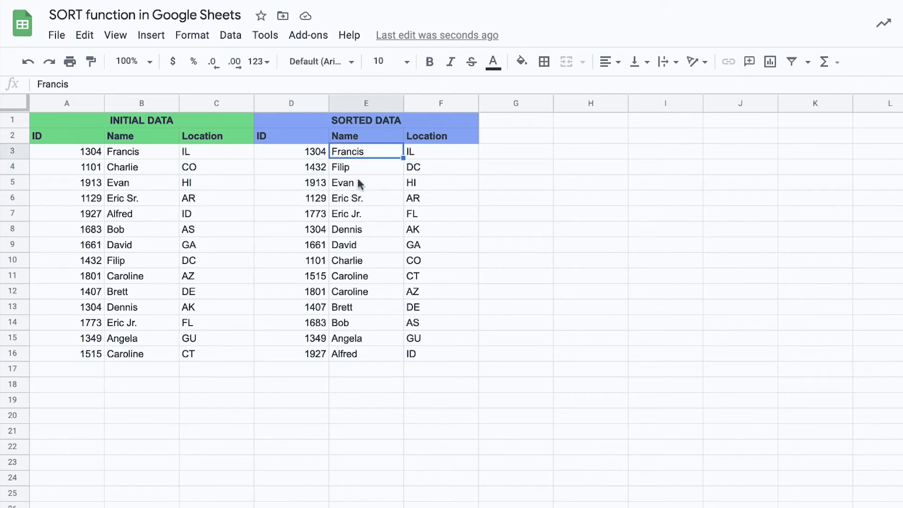
pyautogui.click(351, 356)
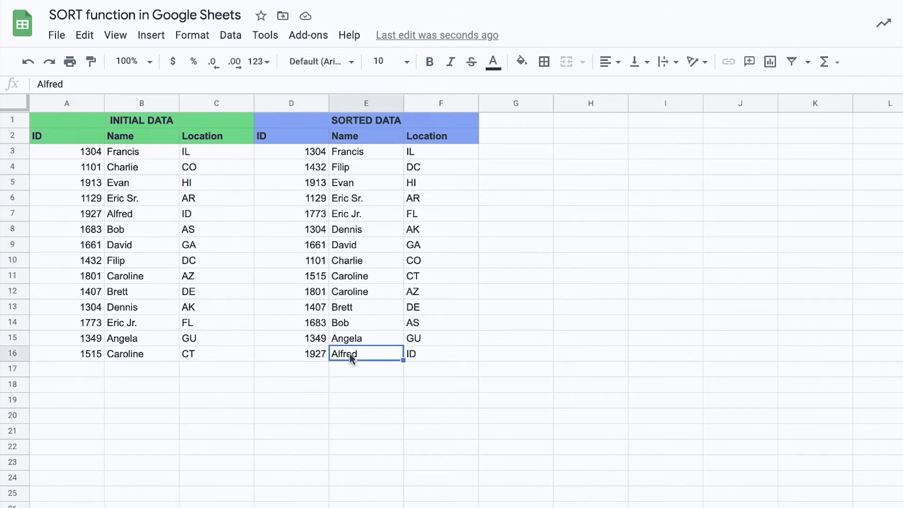
pyautogui.click(300, 155)
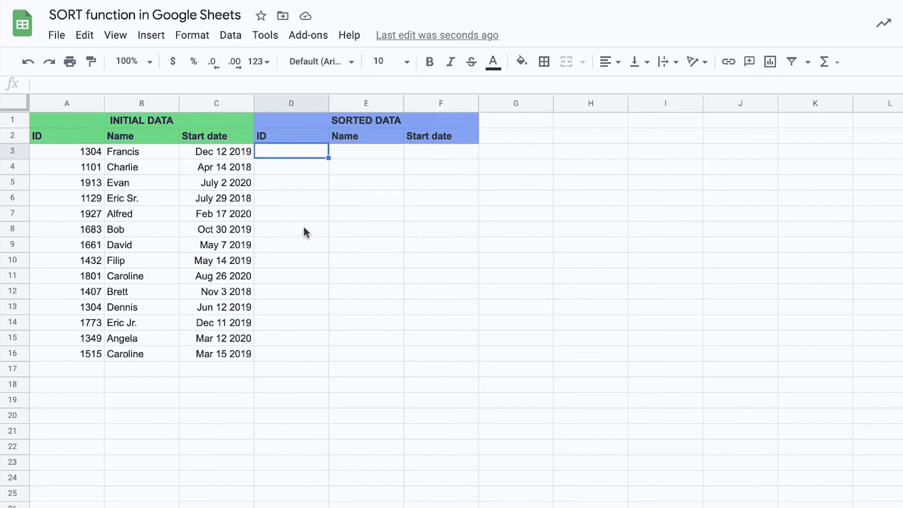
# Sort the initial data by Start date ascending with =sort(A3:C16,3,true) in D3.
pyautogui.click(207, 137)
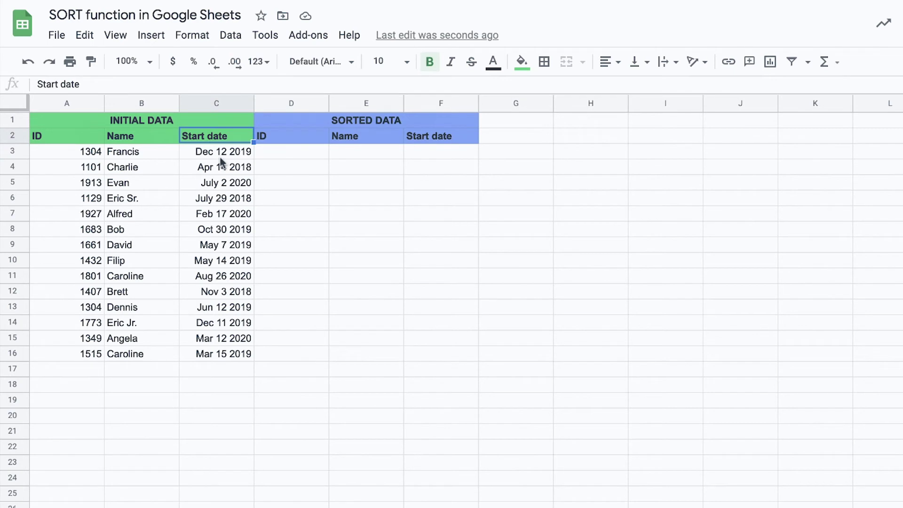
pyautogui.click(279, 159)
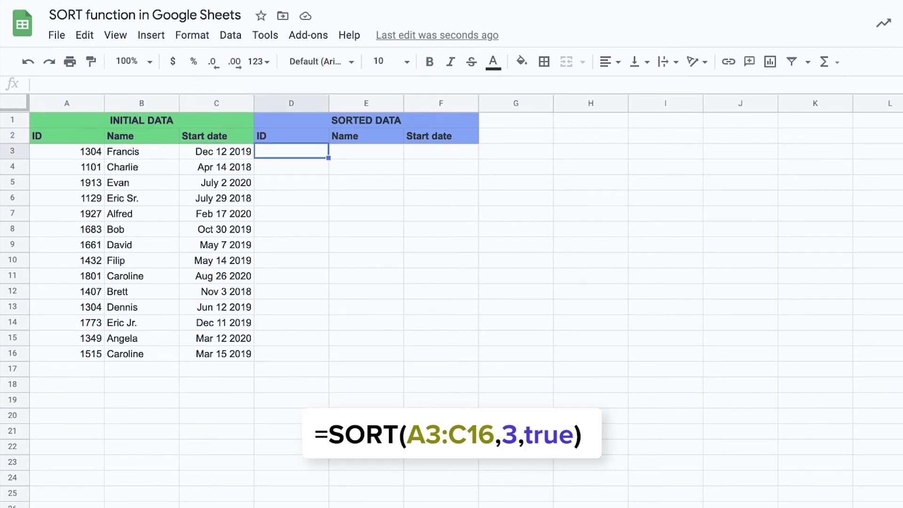
pyautogui.write('=sort(')
pyautogui.moveTo(87, 154); pyautogui.dragTo(246, 355)
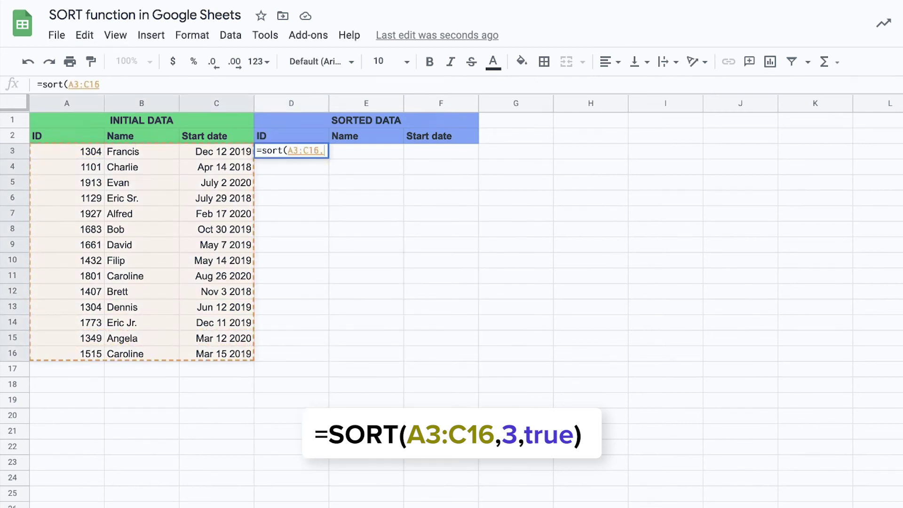
pyautogui.write(',3')
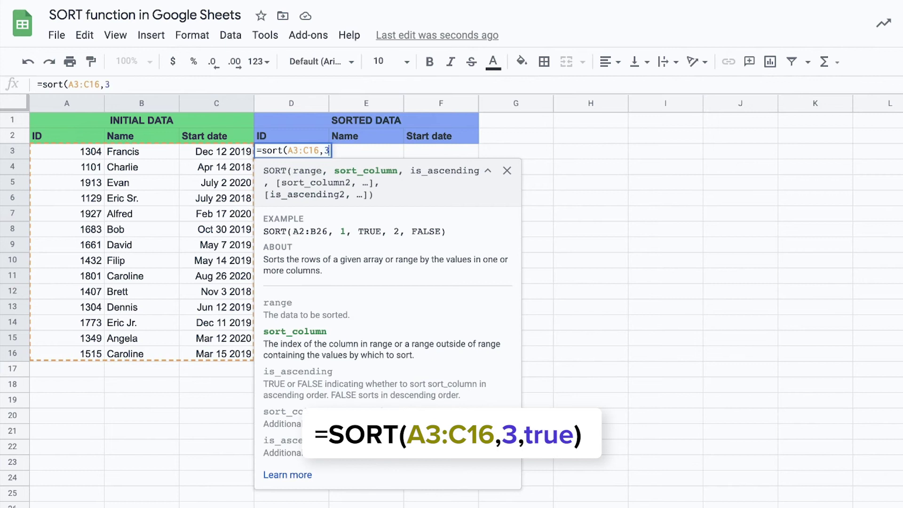
pyautogui.write(',true)')
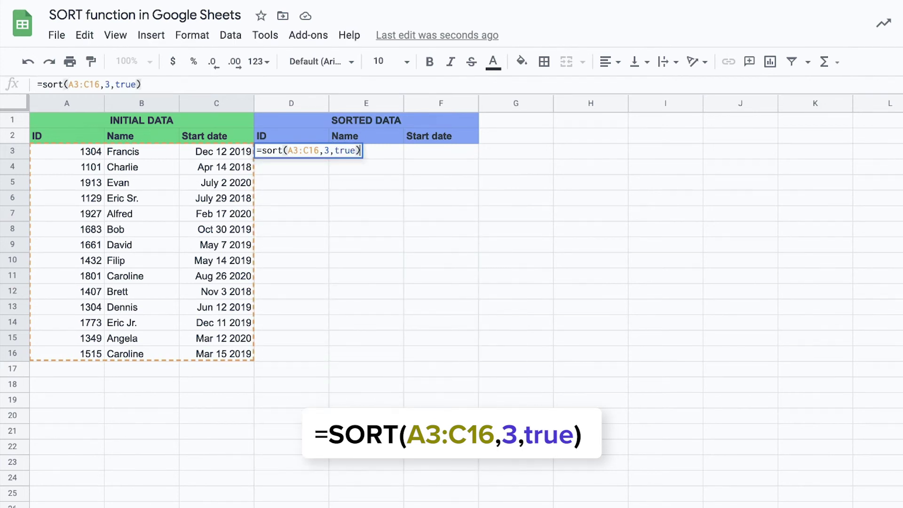
pyautogui.press('Return')
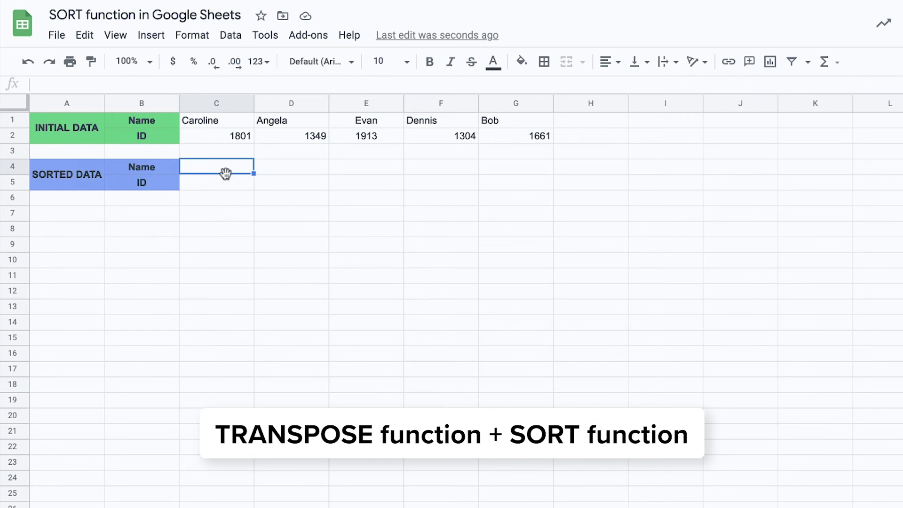
# Sort the horizontal data by Name ascending with =transpose(sort(transpose(C1:G2),1,true)) in C4.
pyautogui.write('=transpose(')
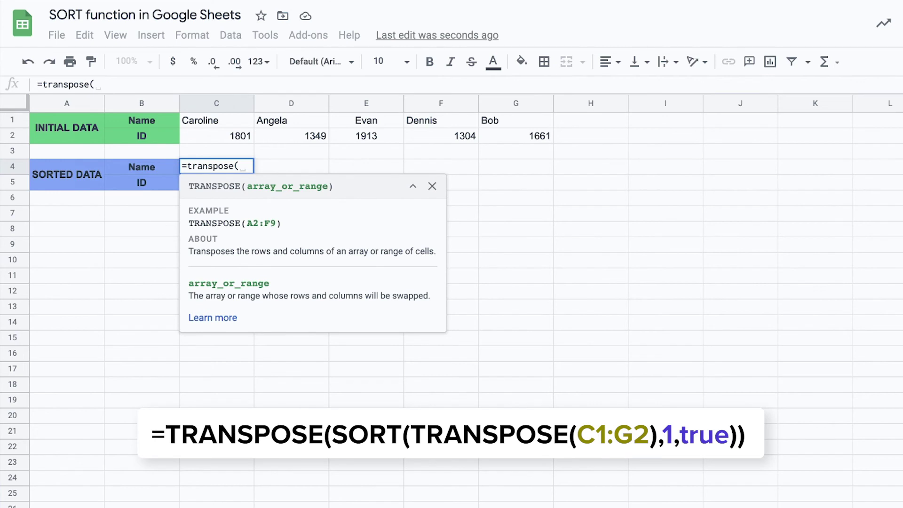
pyautogui.write('sort(')
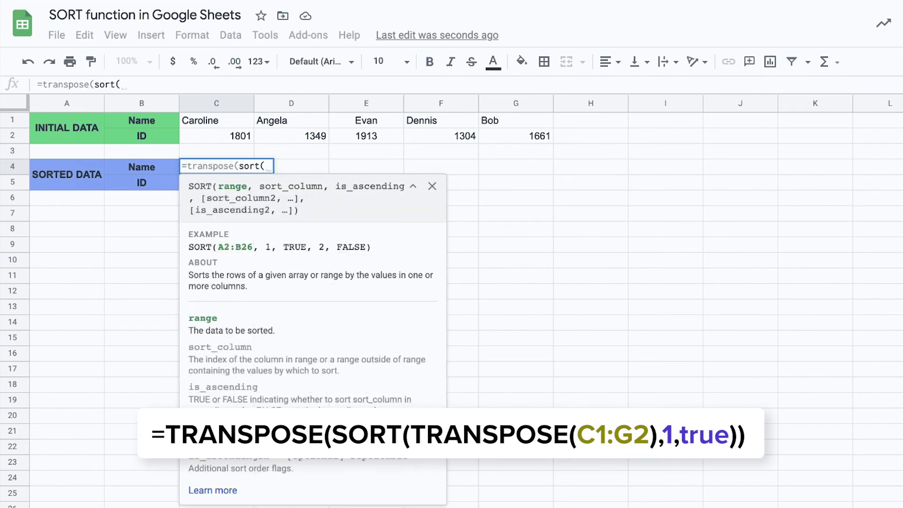
pyautogui.write('transpose(')
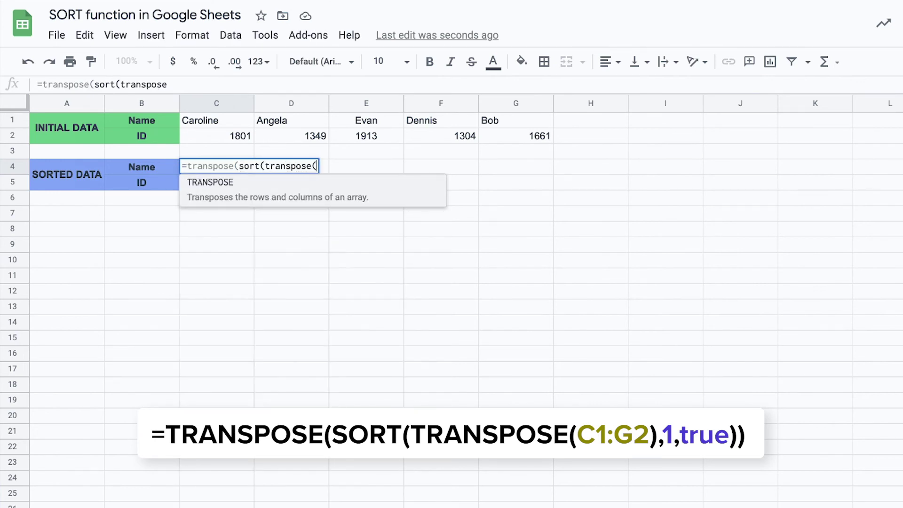
pyautogui.moveTo(200, 121); pyautogui.dragTo(531, 135)
pyautogui.write('),')
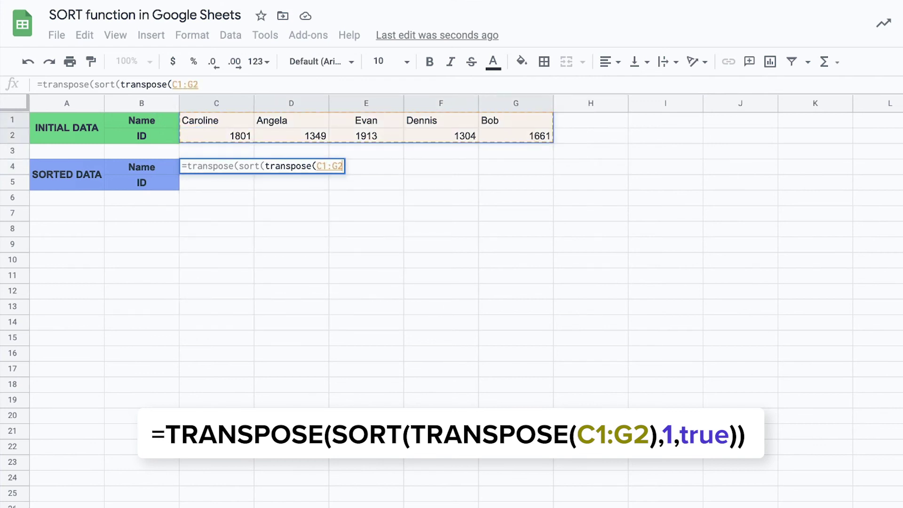
pyautogui.write('1')
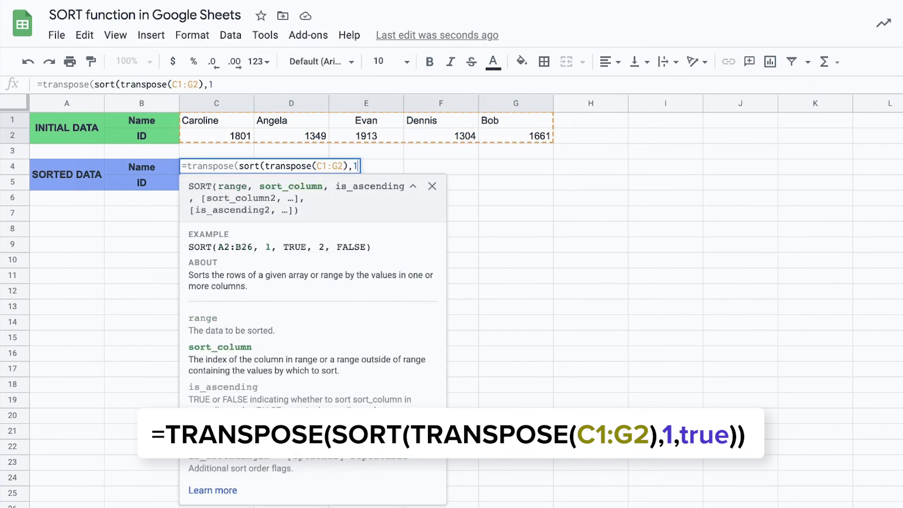
pyautogui.write(',true))')
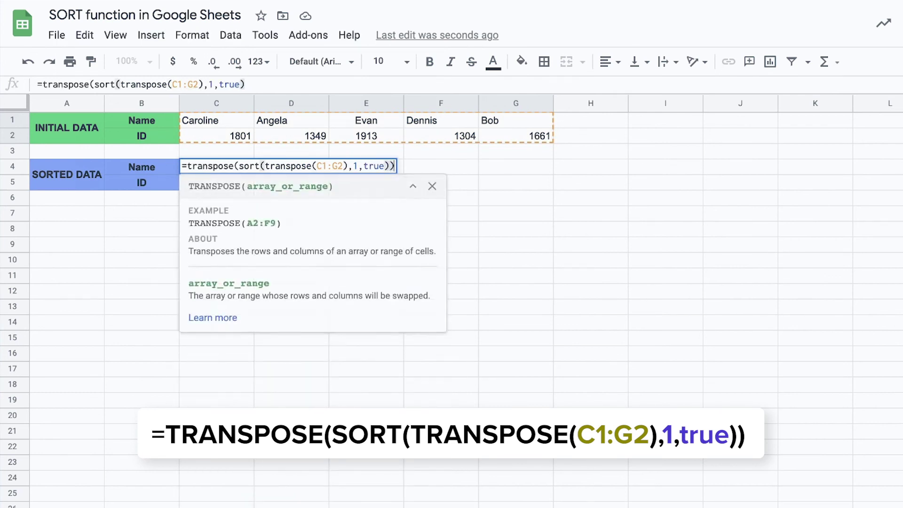
pyautogui.press('Return')
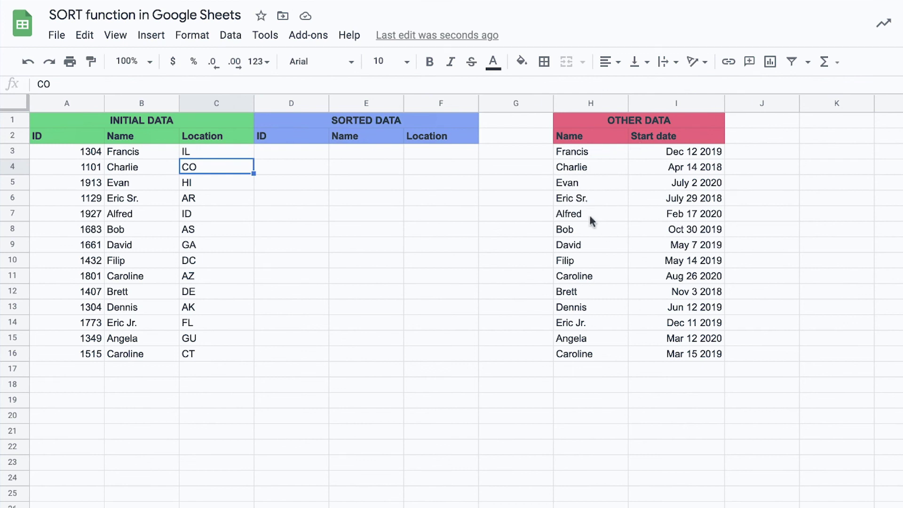
# Sort the initial data by the Start date column of the other data, ascending, with =sort(A3:C16,I3:I16,true) in D3, and check the sorted rows.
pyautogui.click(683, 156)
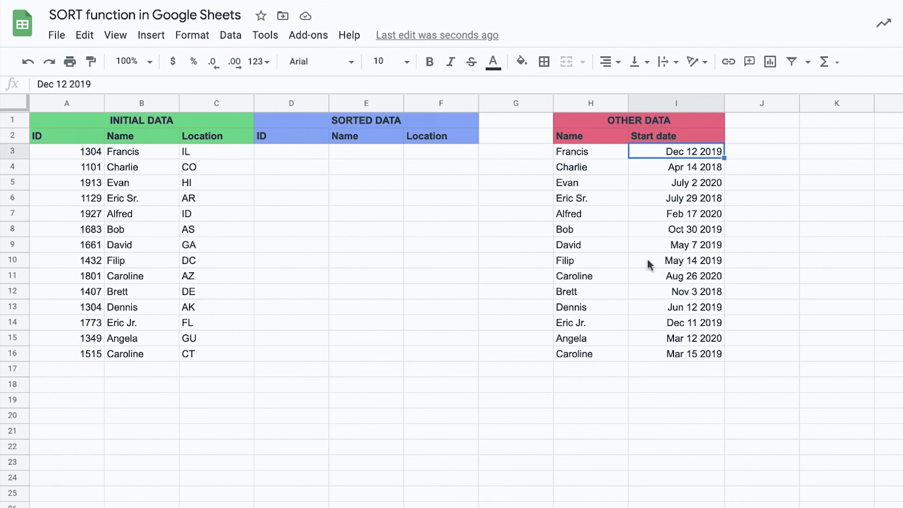
pyautogui.click(292, 156)
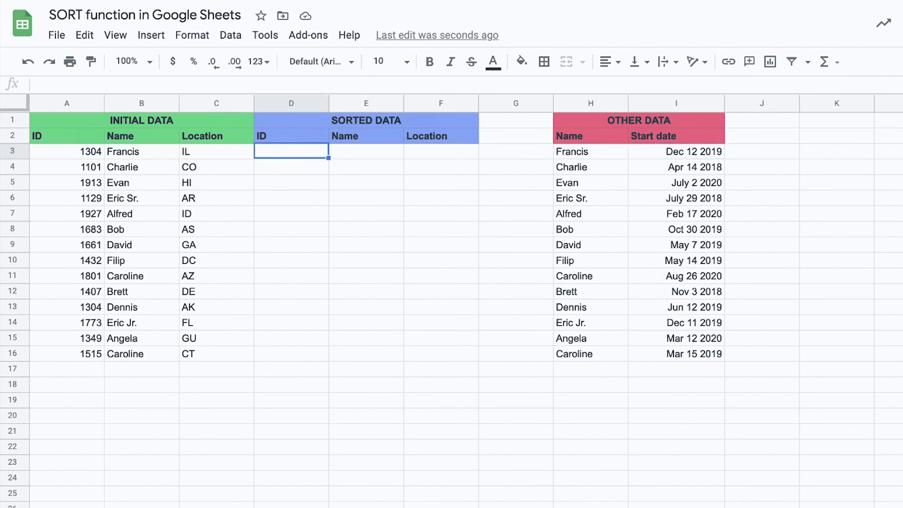
pyautogui.write('=sort(')
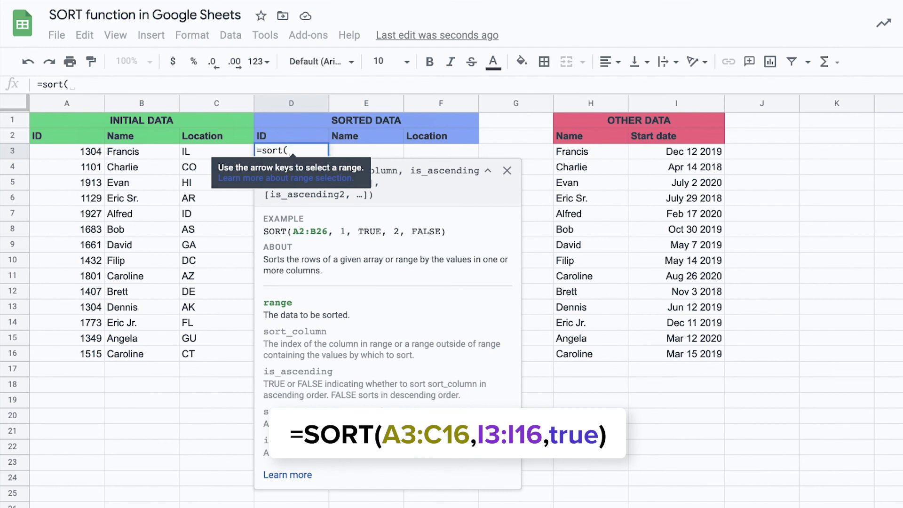
pyautogui.moveTo(40, 150); pyautogui.dragTo(200, 355)
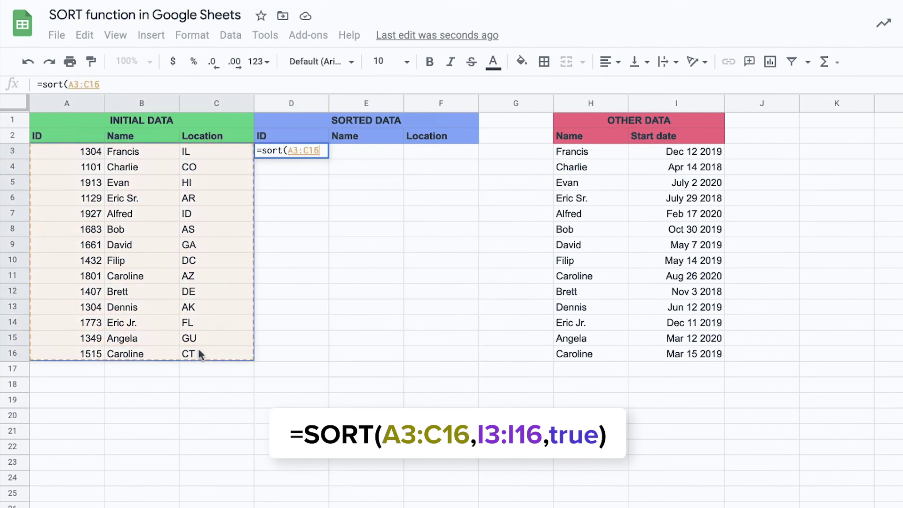
pyautogui.write(',')
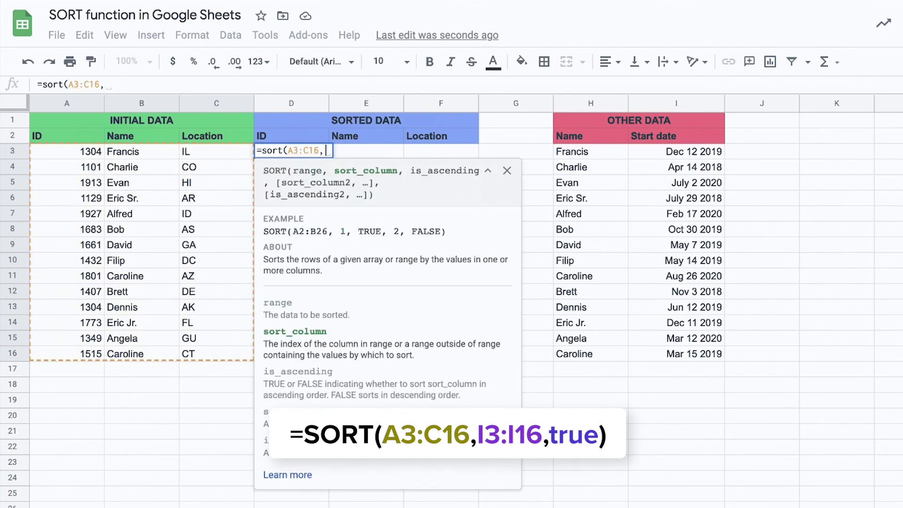
pyautogui.moveTo(692, 151); pyautogui.dragTo(692, 355)
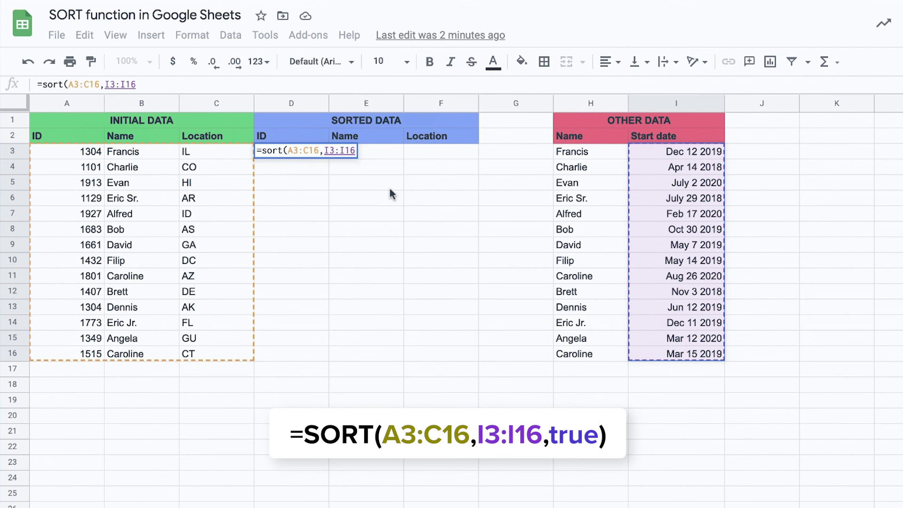
pyautogui.write(',true')
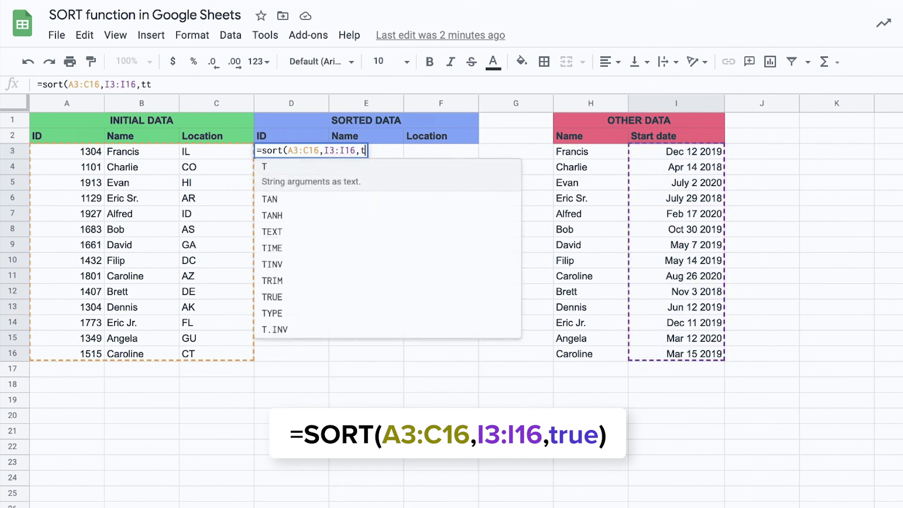
pyautogui.write(')')
pyautogui.press('Return')
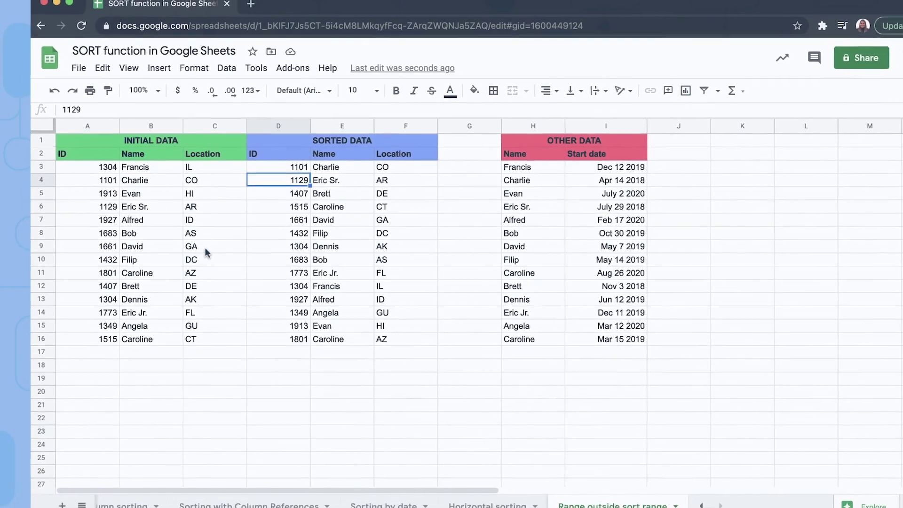
pyautogui.moveTo(282, 170); pyautogui.dragTo(382, 330)
pyautogui.click(277, 188)
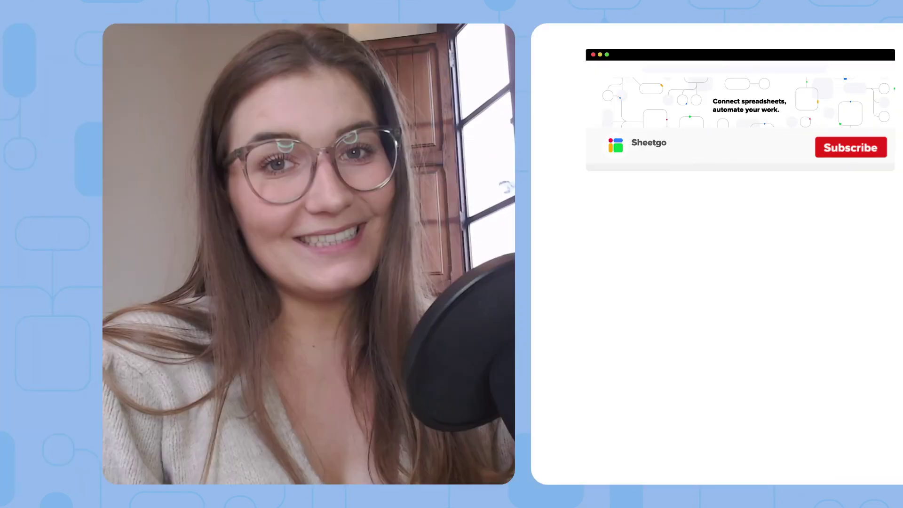